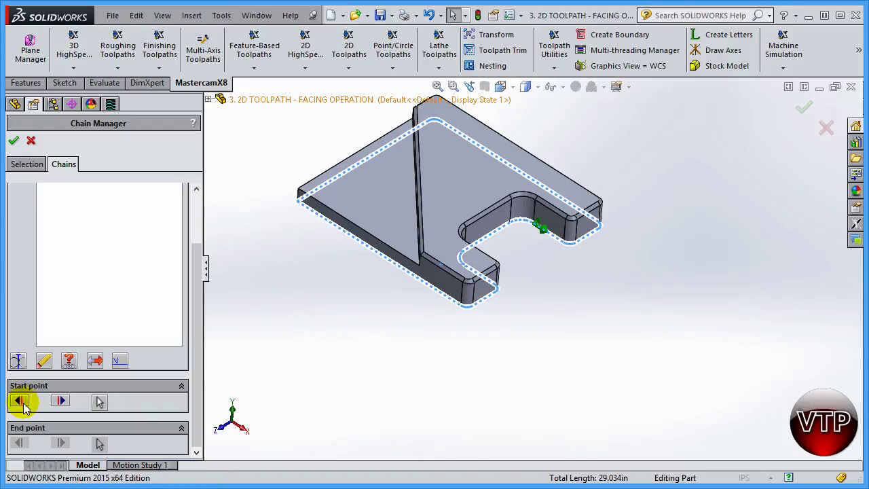
# - Move the contour chain's start point to the outer front corner of the leg beside the open pocket and accept the chain
pyautogui.click(60, 401)
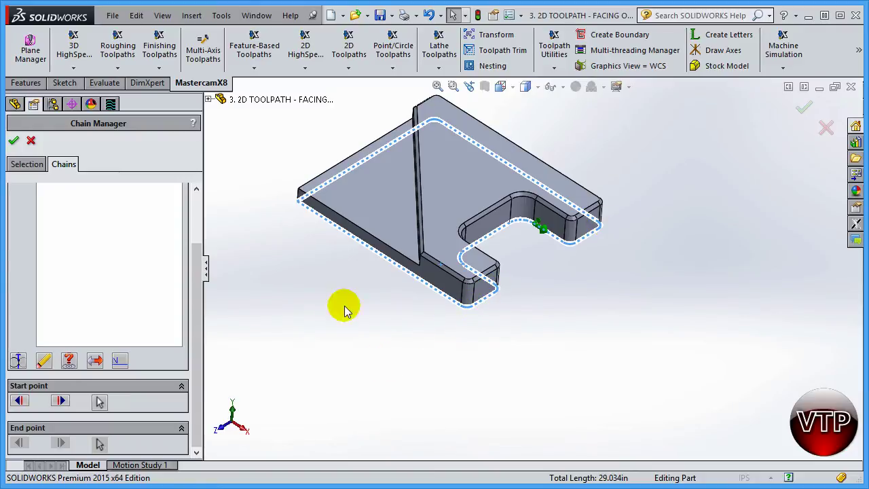
pyautogui.click(19, 402)
pyautogui.click(19, 402)
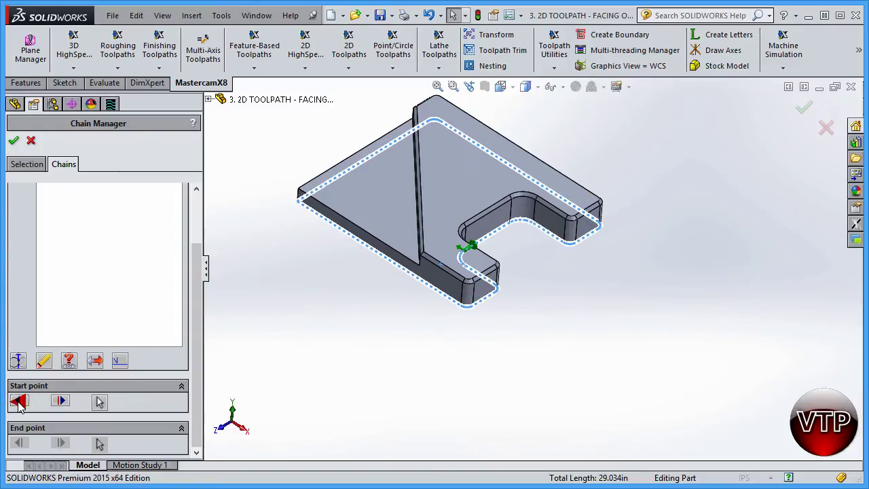
pyautogui.click(19, 402)
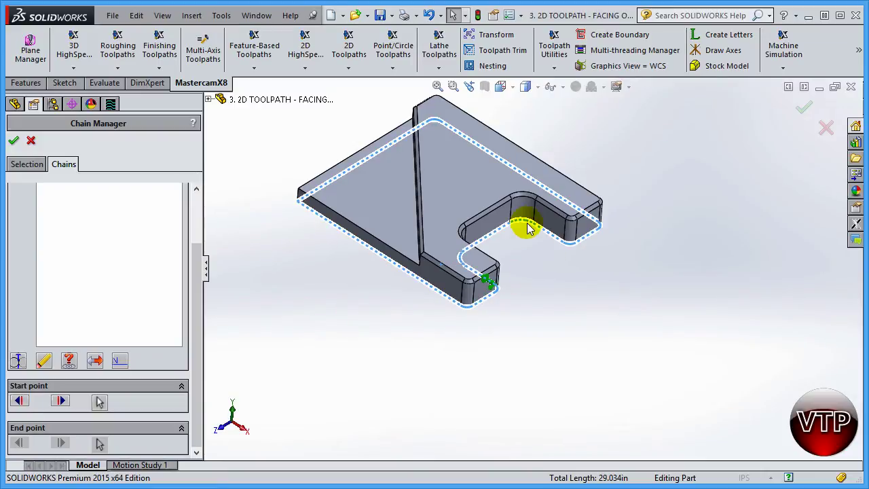
pyautogui.click(19, 402)
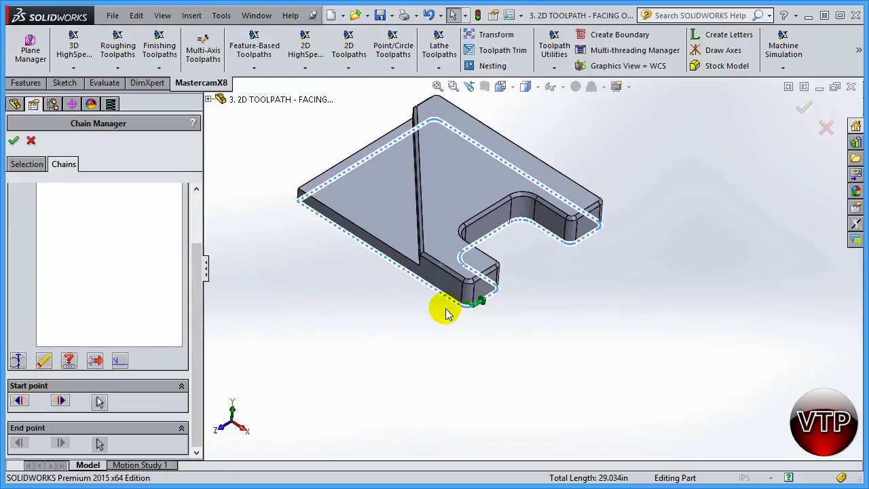
pyautogui.click(15, 142)
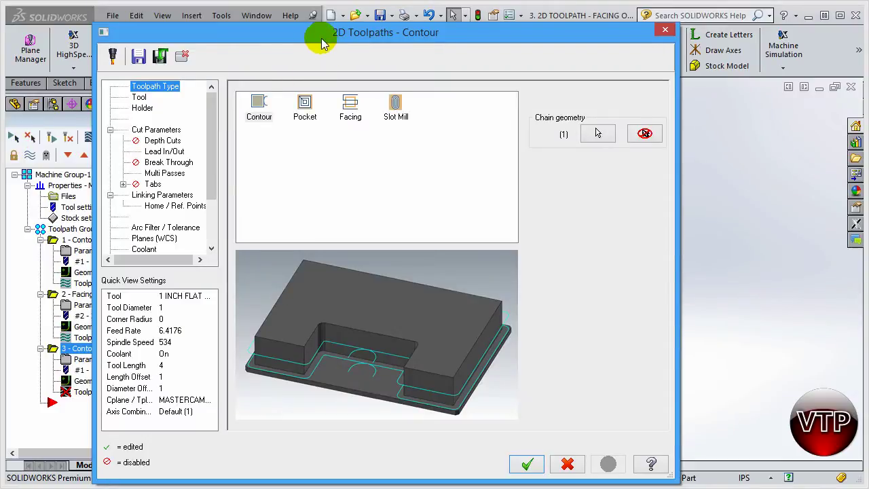
# - Choose tool 1, the 1 INCH FLAT ENDMILL, for the contour toolpath
pyautogui.moveTo(311, 37); pyautogui.dragTo(315, 28)
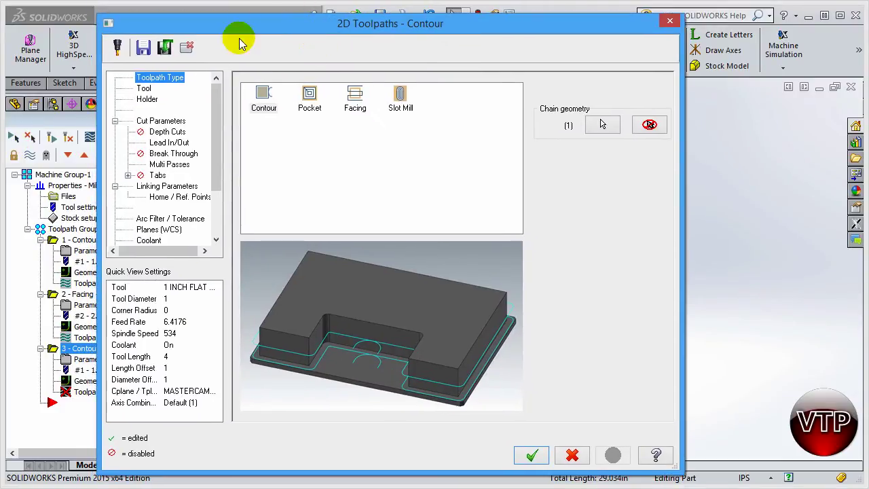
pyautogui.click(145, 88)
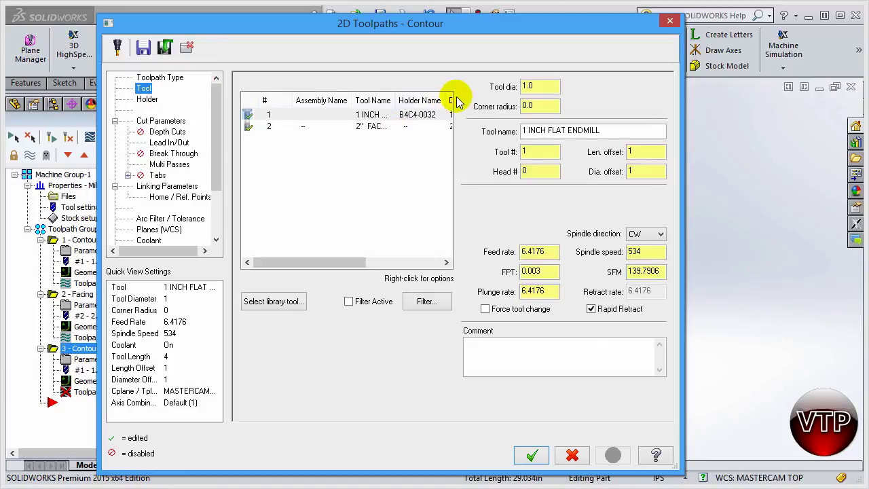
pyautogui.click(403, 165)
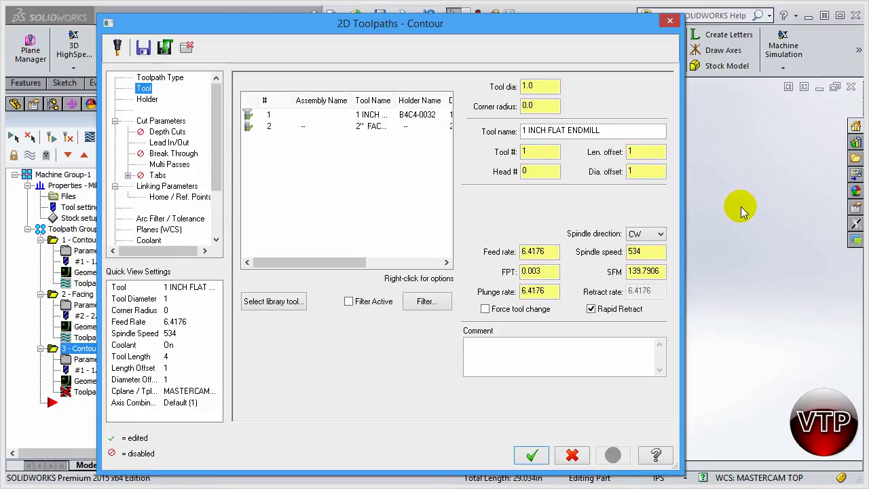
pyautogui.click(364, 115)
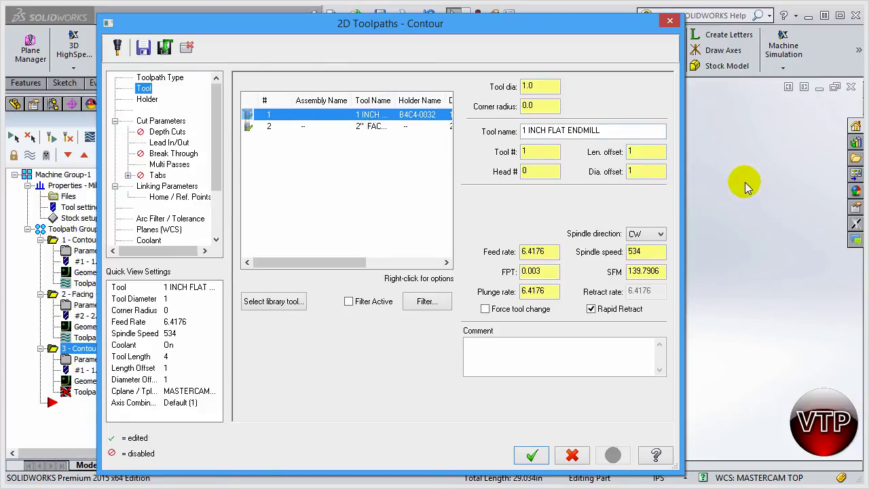
# - Add the comment "OUTSIDE CONTOUR - OPEN POCKET" to the contour operation's tool settings
pyautogui.moveTo(610, 28); pyautogui.dragTo(657, 356)
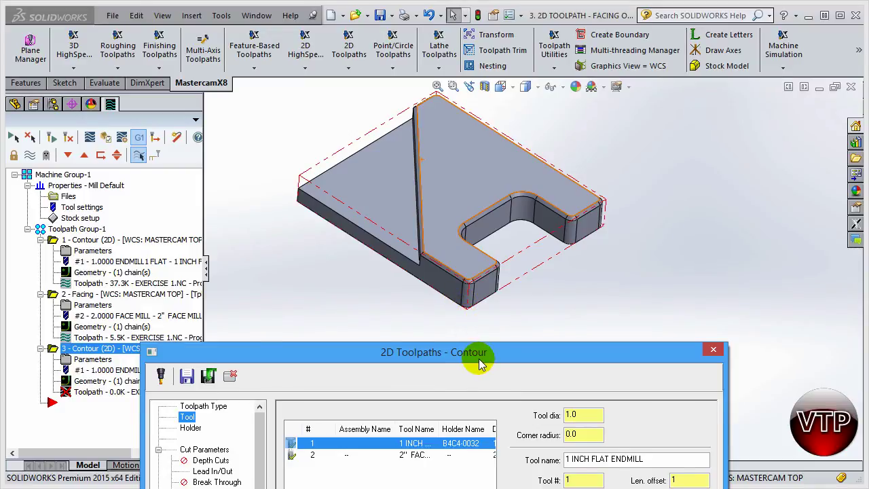
pyautogui.moveTo(487, 360); pyautogui.dragTo(504, 232)
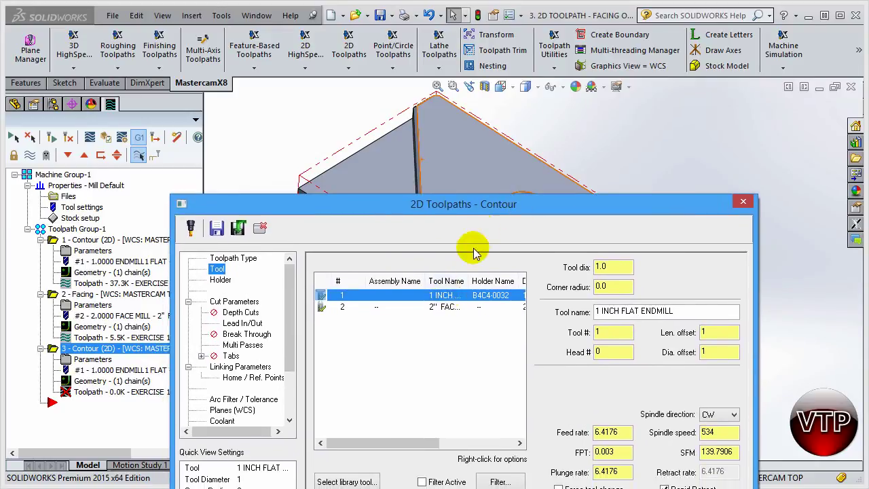
pyautogui.moveTo(483, 204); pyautogui.dragTo(480, 338)
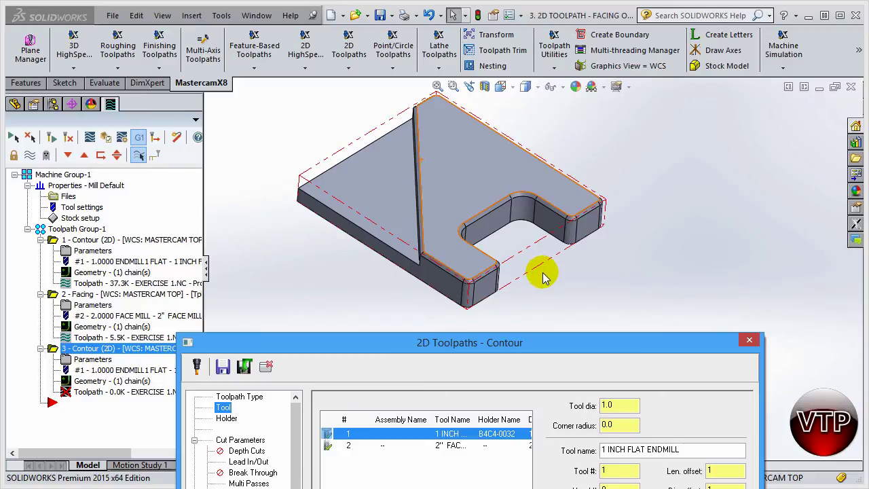
pyautogui.moveTo(509, 346); pyautogui.dragTo(492, 32)
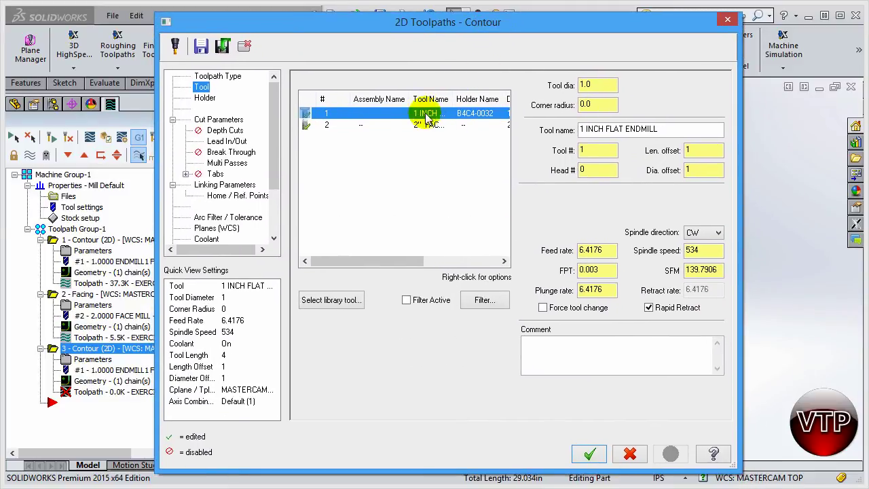
pyautogui.click(547, 345)
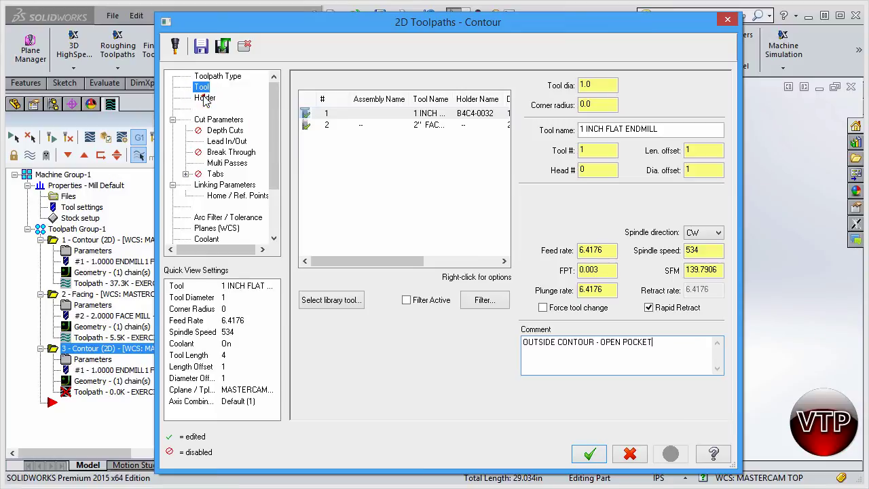
# - Set the stock to leave on walls to 0.005 in the contour's cut parameters
pyautogui.click(204, 99)
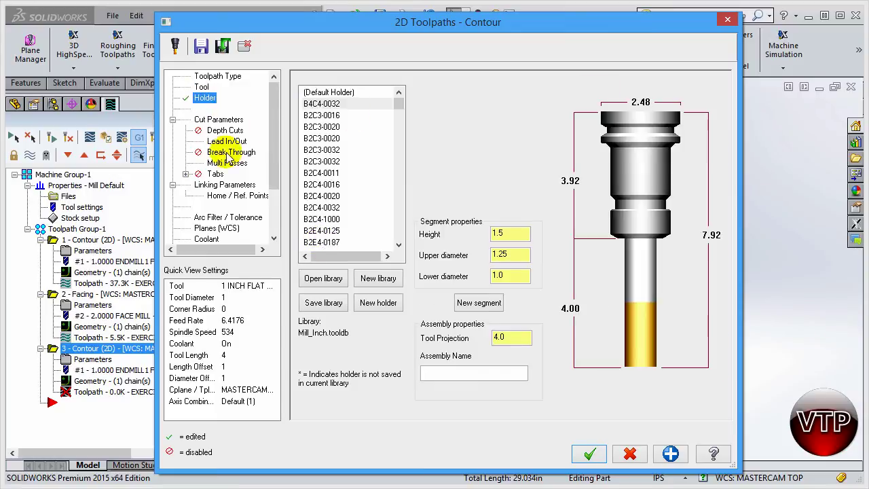
pyautogui.click(224, 121)
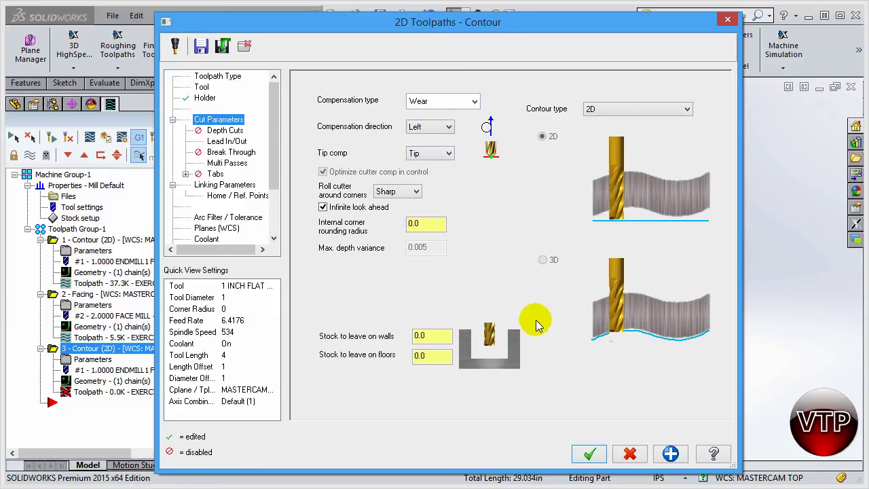
pyautogui.click(447, 335)
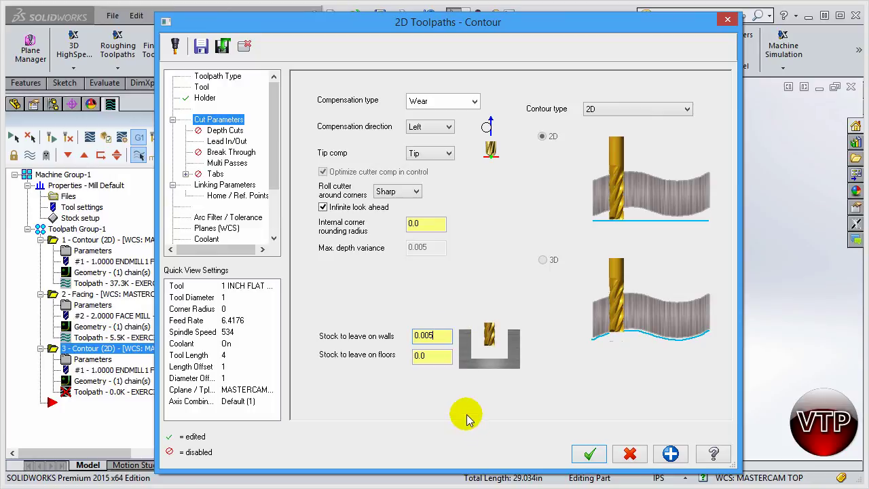
# - Review the depth cut and lead in/out settings, and enable break through with an amount of 0.01
pyautogui.moveTo(556, 23); pyautogui.dragTo(492, 39)
pyautogui.click(211, 136)
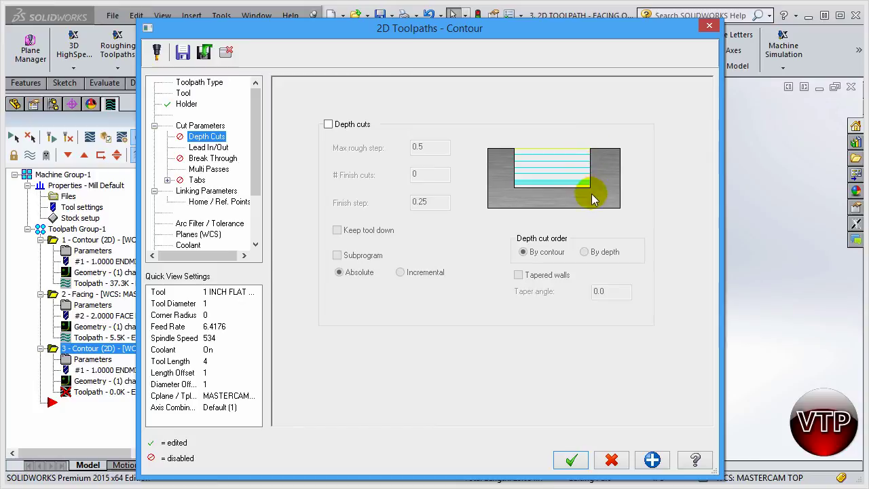
pyautogui.moveTo(527, 26); pyautogui.dragTo(508, 374)
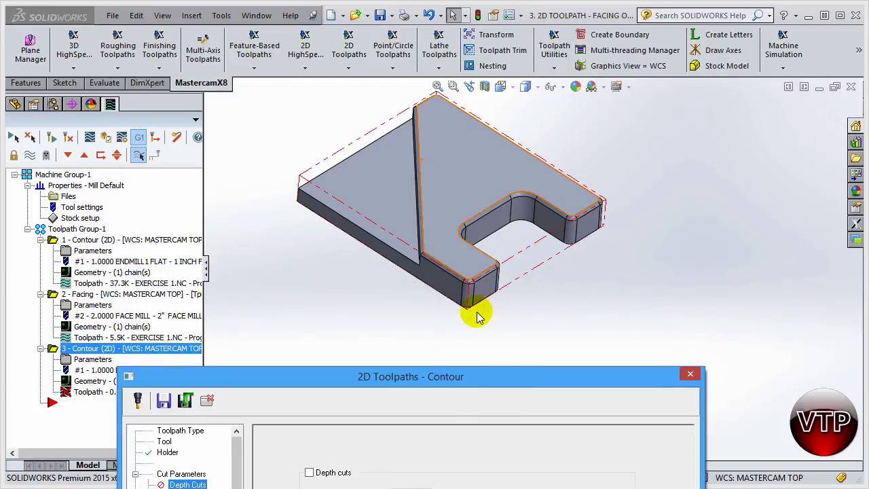
pyautogui.moveTo(468, 376); pyautogui.dragTo(468, 34)
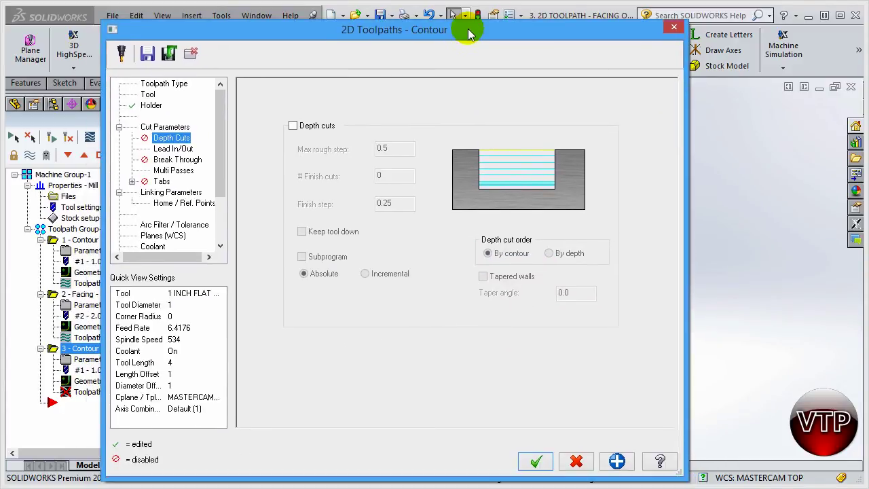
pyautogui.click(173, 148)
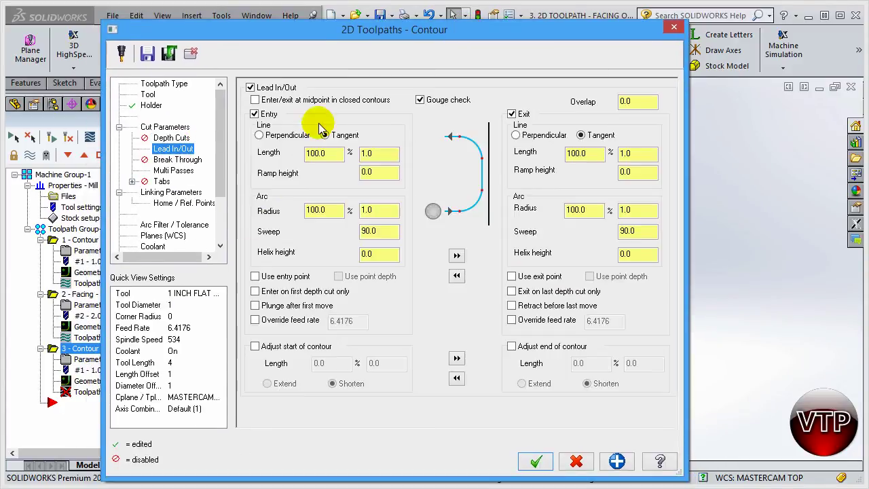
pyautogui.click(183, 159)
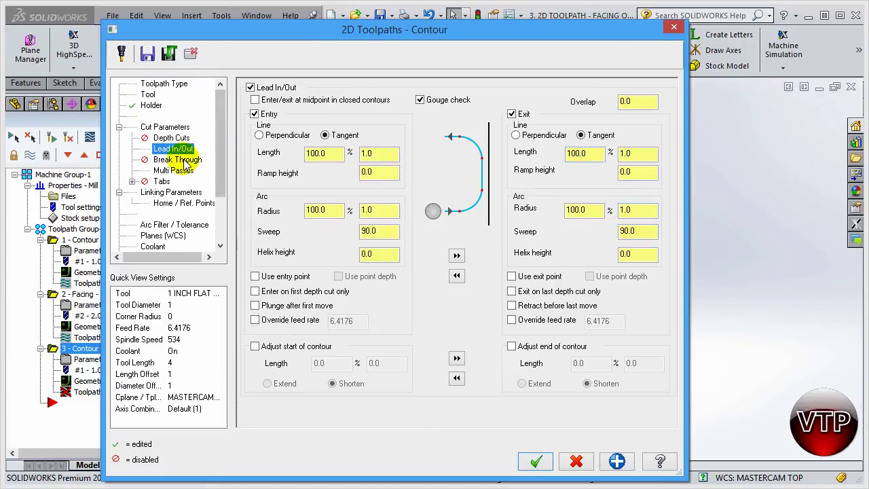
pyautogui.click(314, 125)
pyautogui.click(552, 220)
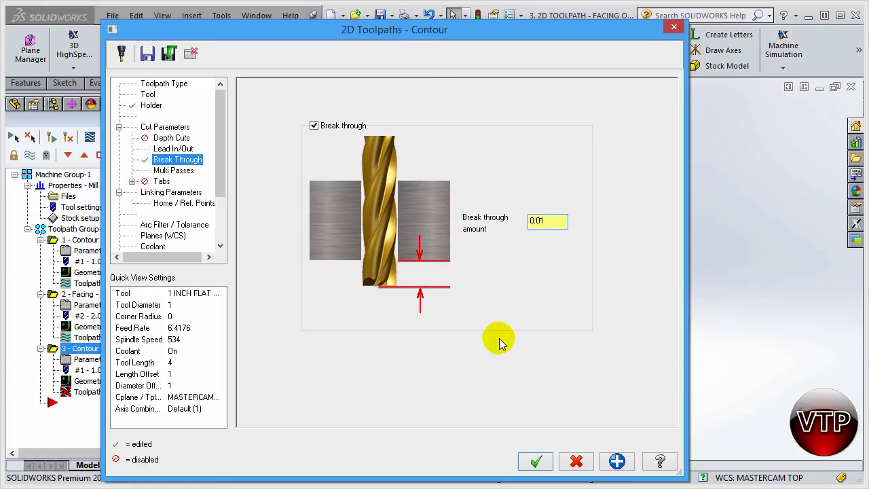
pyautogui.click(536, 220)
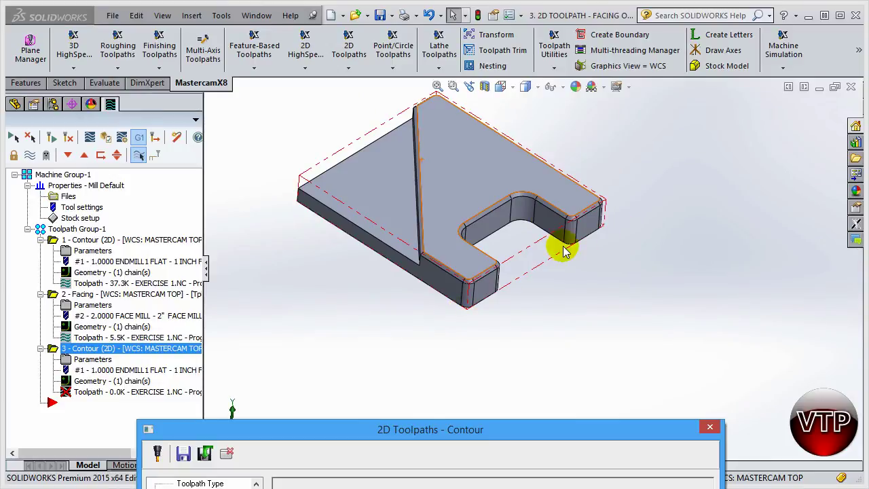
pyautogui.moveTo(407, 430); pyautogui.dragTo(390, 4)
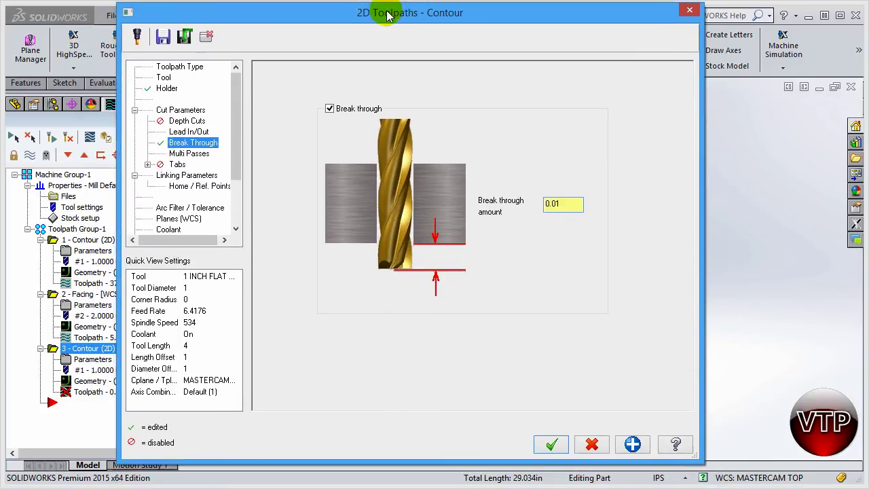
# - Keep multi passes enabled for the contour and set the number of rough passes to 2
pyautogui.click(193, 151)
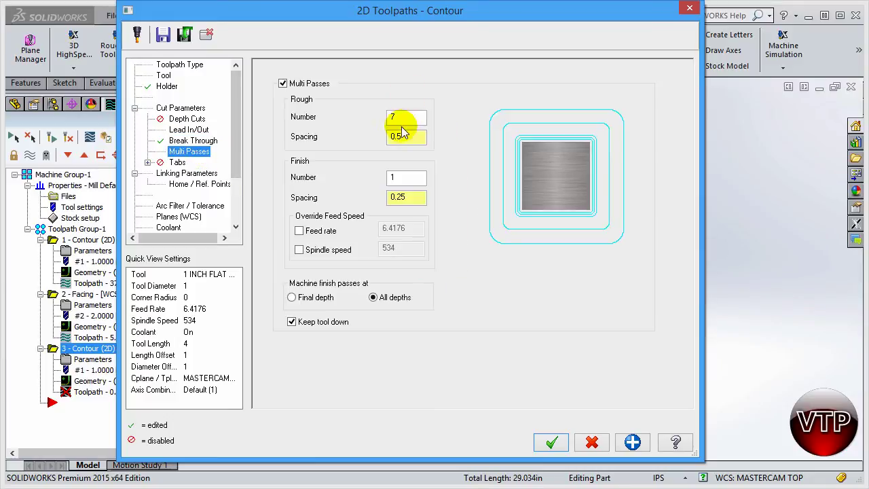
pyautogui.click(314, 84)
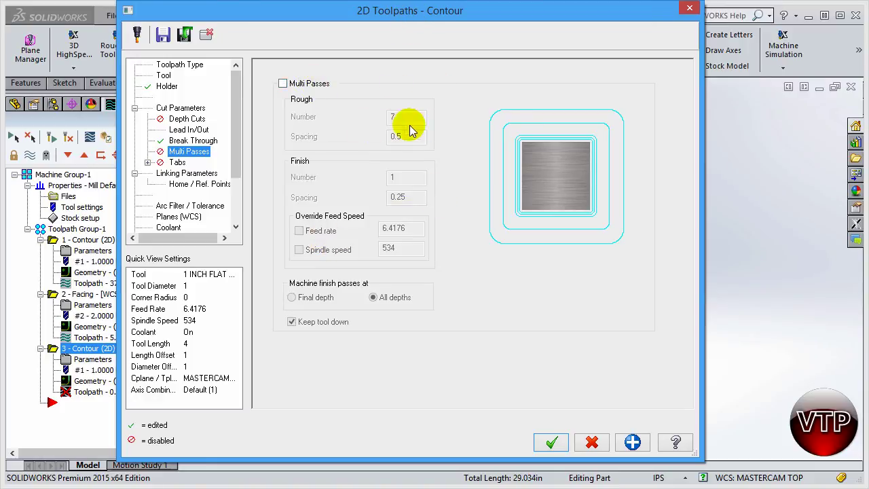
pyautogui.moveTo(420, 15); pyautogui.dragTo(411, 400)
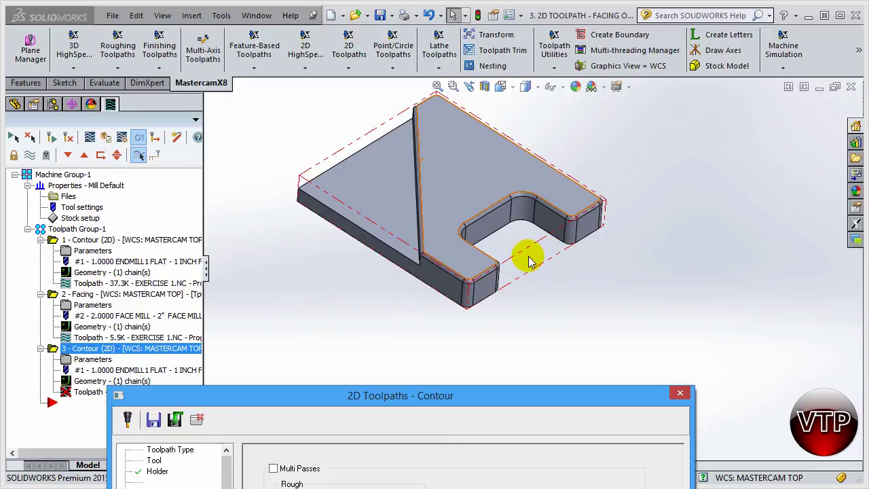
pyautogui.moveTo(481, 391); pyautogui.dragTo(495, 41)
pyautogui.click(291, 107)
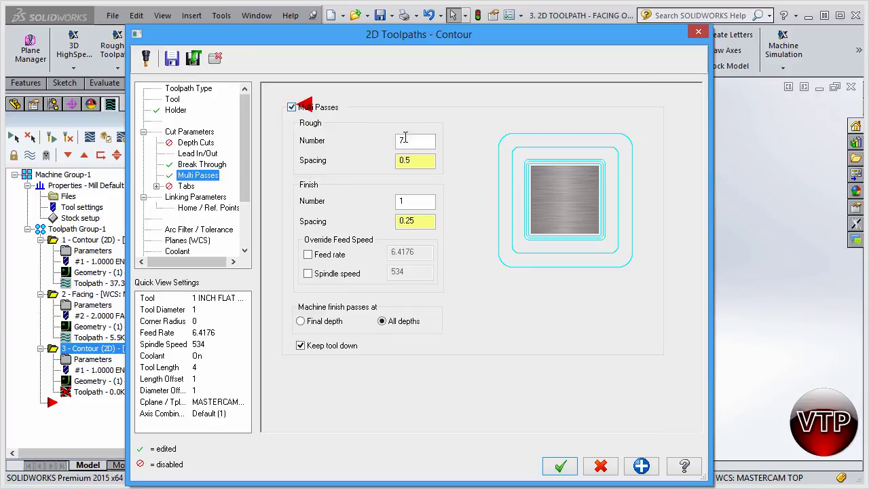
pyautogui.click(334, 143)
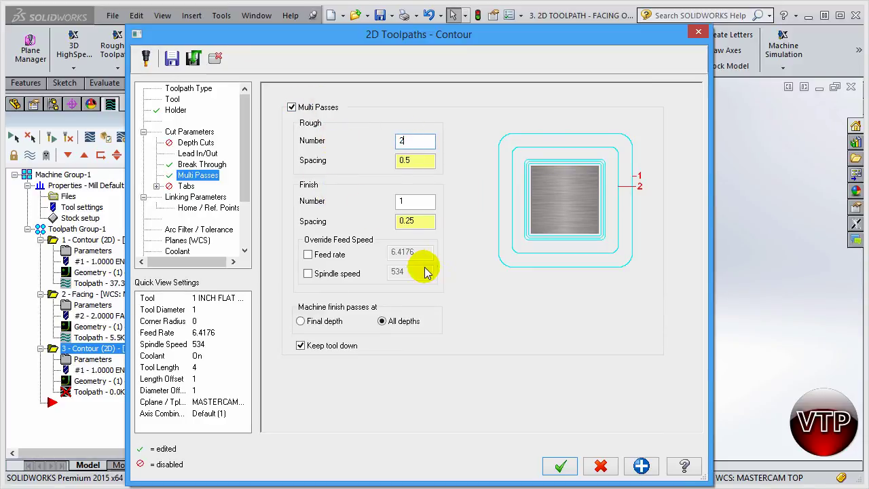
pyautogui.moveTo(468, 31); pyautogui.dragTo(505, 24)
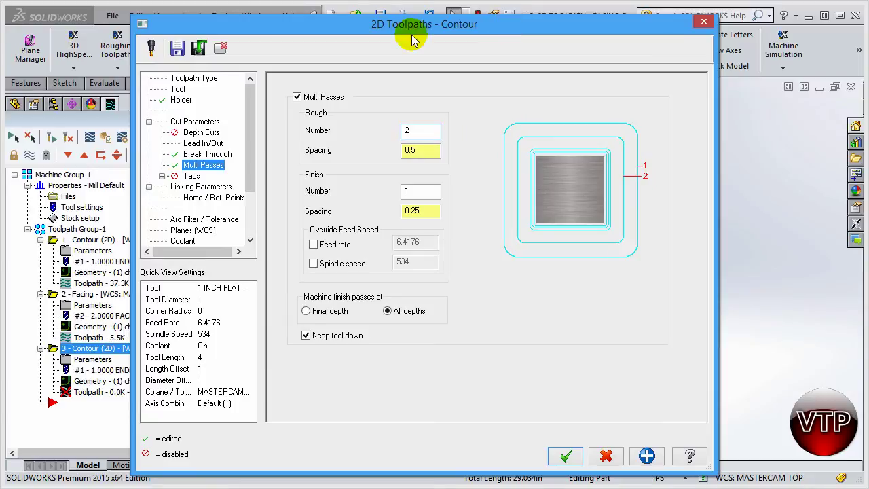
# - Set the contour's linking depth to incremental 0.0 and recheck the break through setting
pyautogui.click(198, 187)
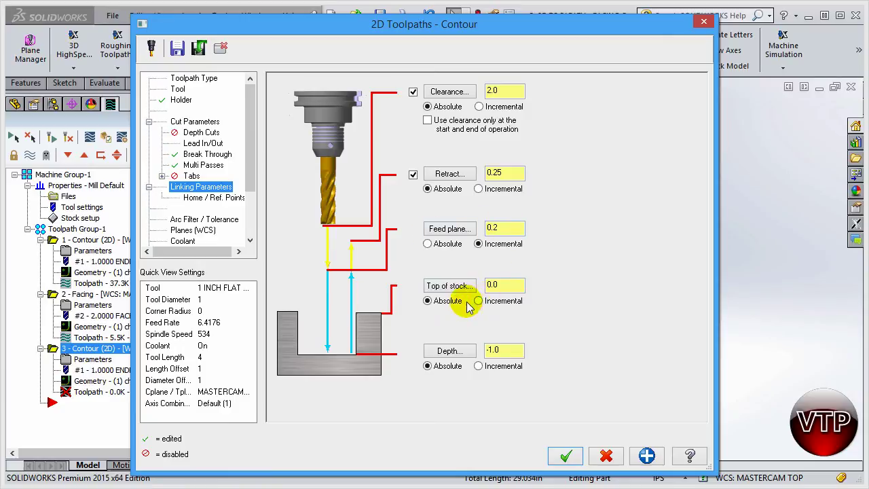
pyautogui.click(478, 367)
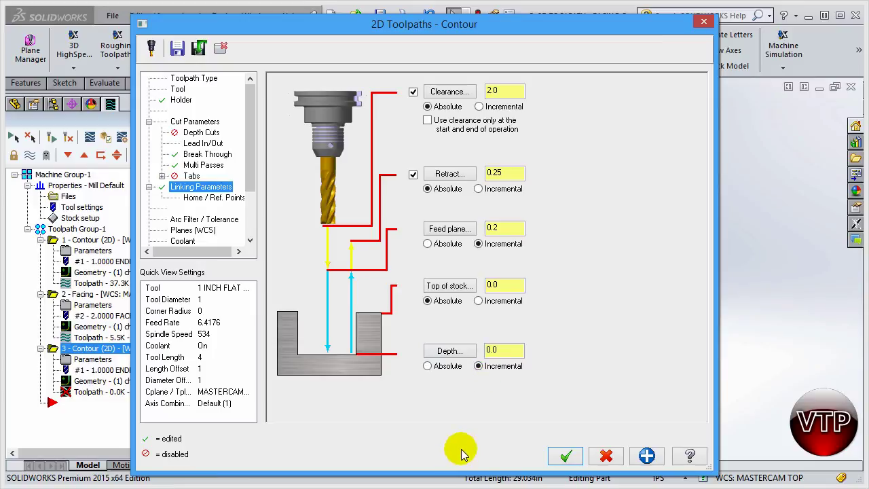
pyautogui.click(208, 155)
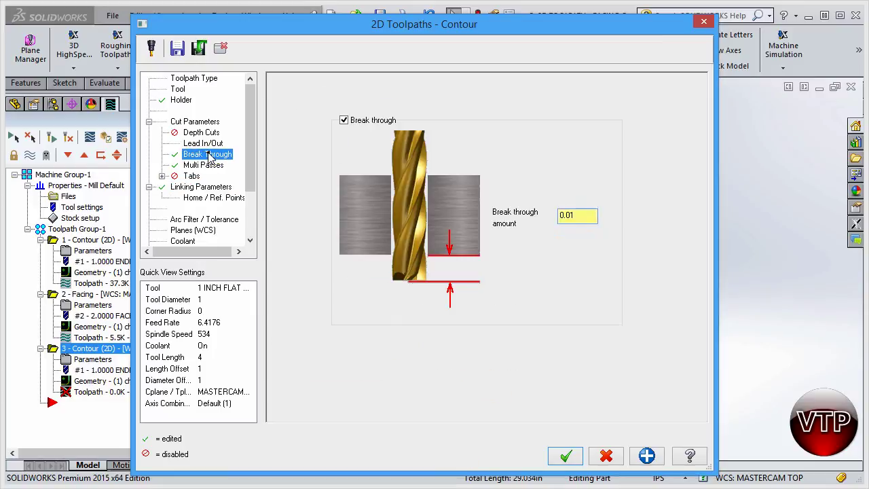
pyautogui.click(201, 186)
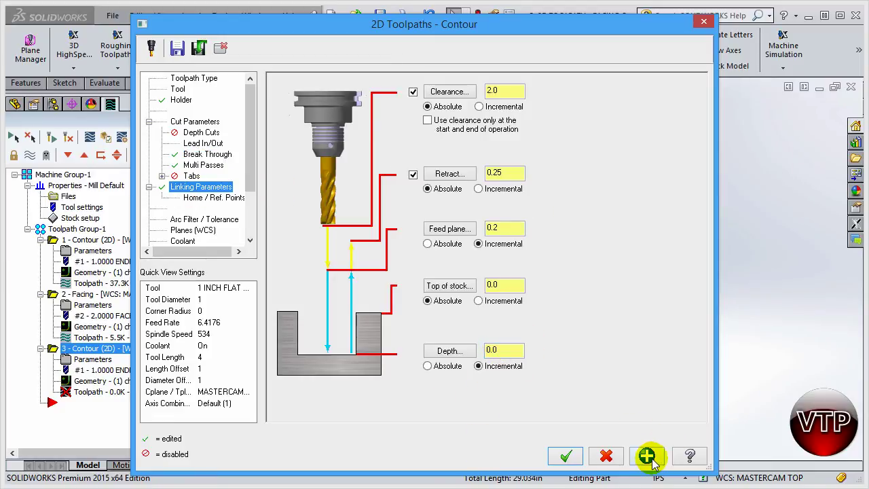
# - Accept the contour parameters to generate the toolpath, and play its full verify simulation before returning to the part
pyautogui.click(569, 457)
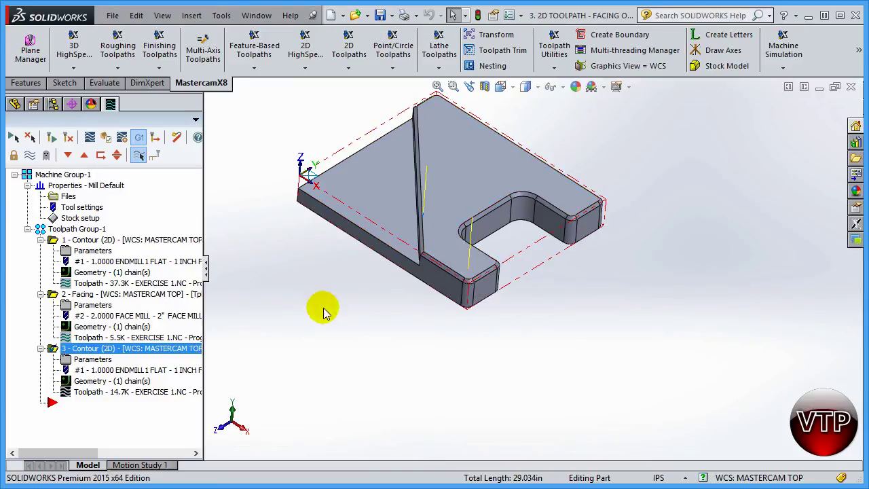
pyautogui.click(113, 139)
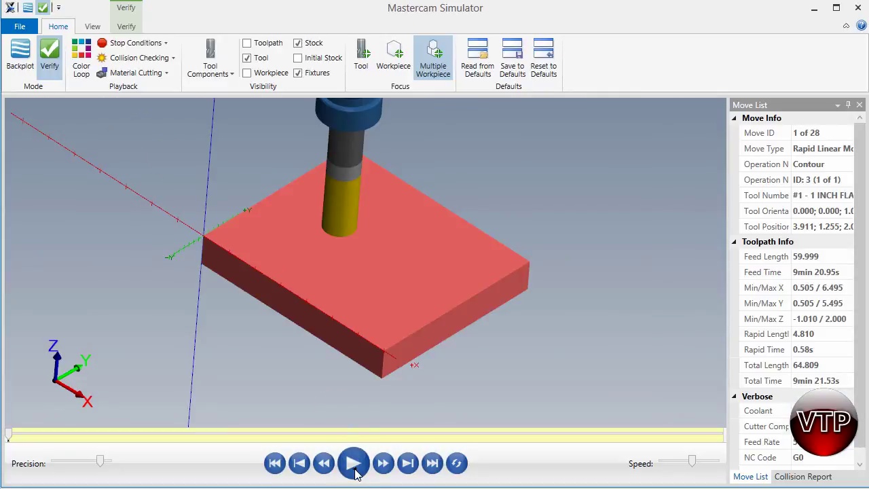
pyautogui.click(350, 466)
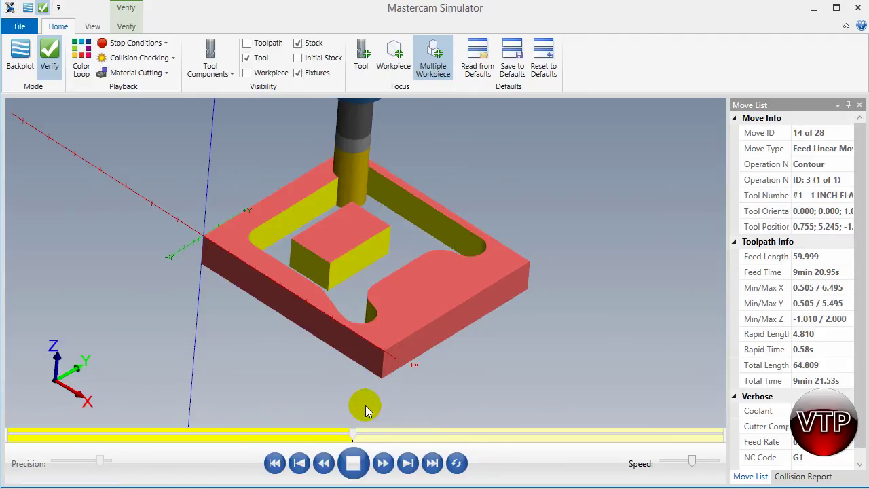
pyautogui.click(303, 252)
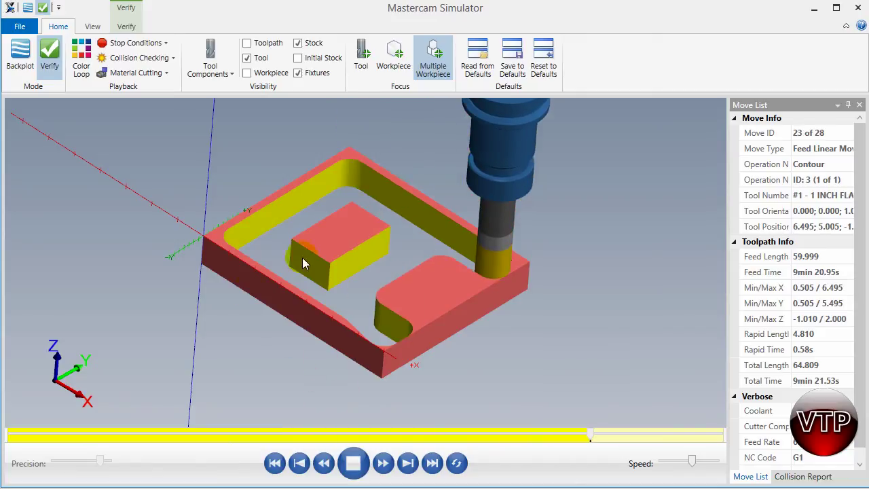
pyautogui.click(376, 378)
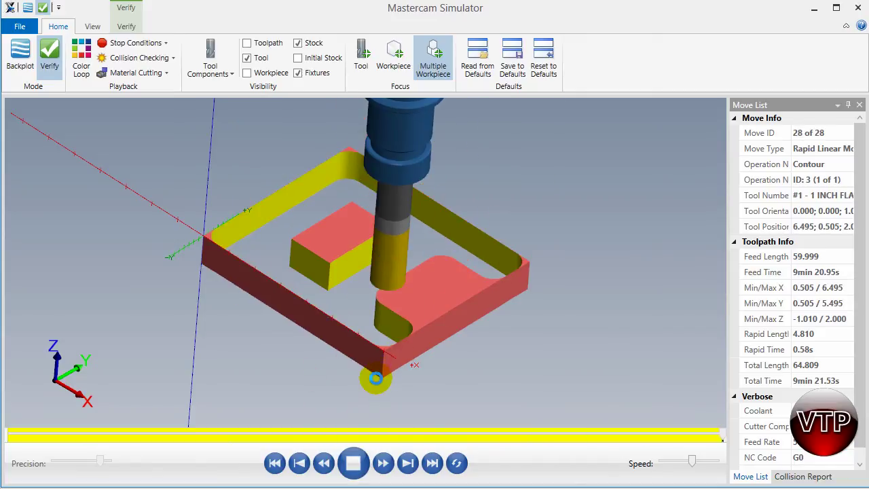
pyautogui.click(859, 17)
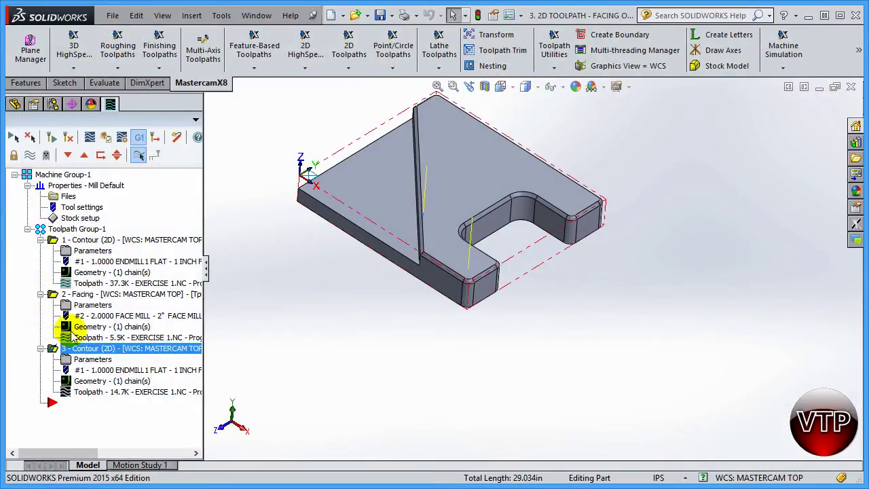
# - Set the compensation direction of the third operation's contour to Right and regenerate its toolpath
pyautogui.click(89, 359)
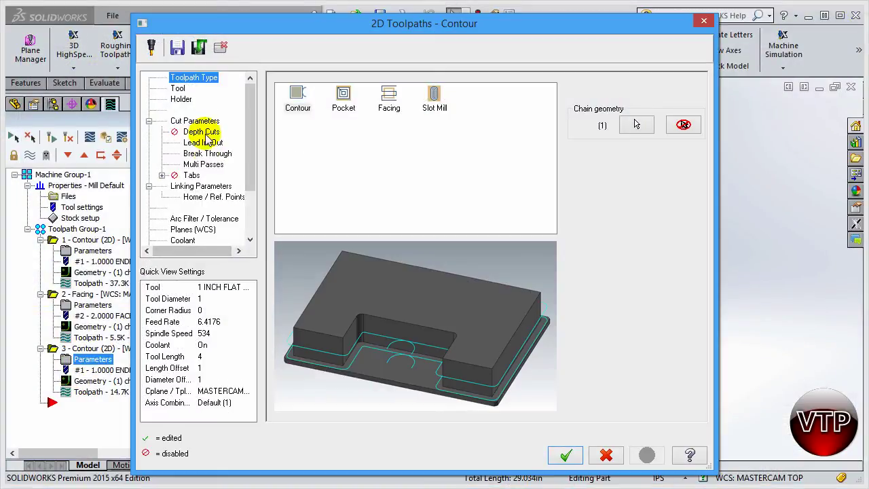
pyautogui.click(204, 121)
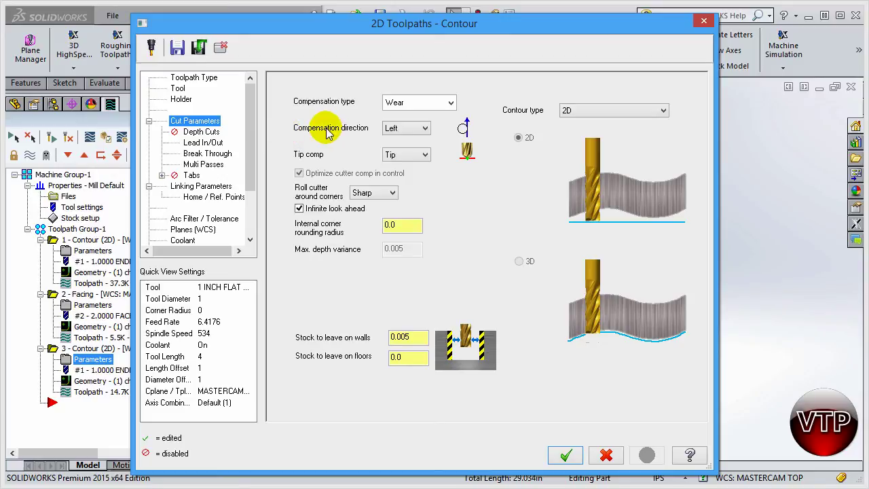
pyautogui.click(406, 129)
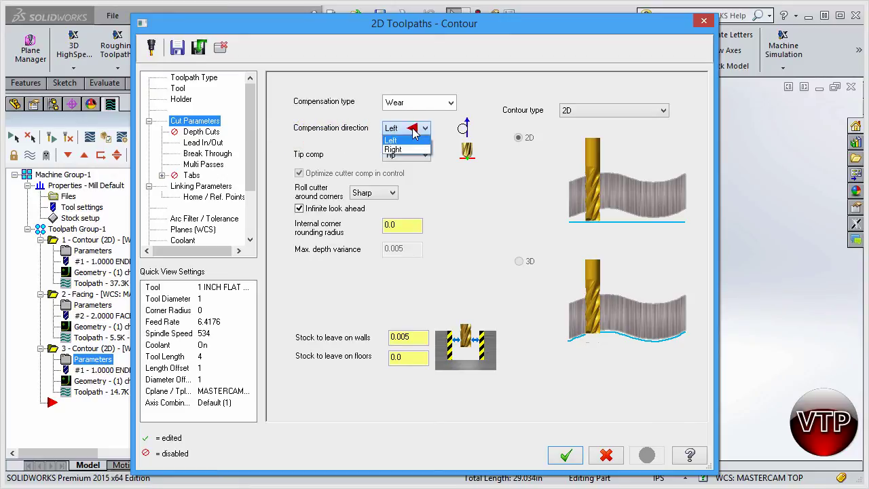
pyautogui.click(394, 149)
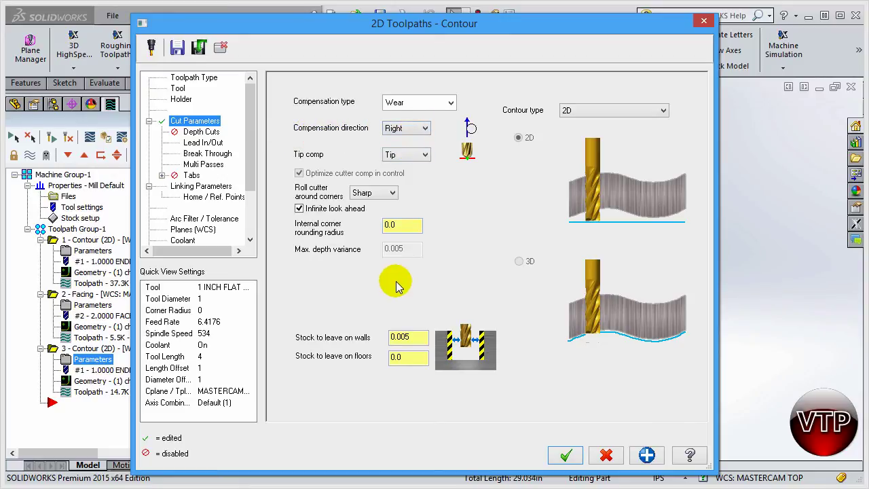
pyautogui.click(647, 454)
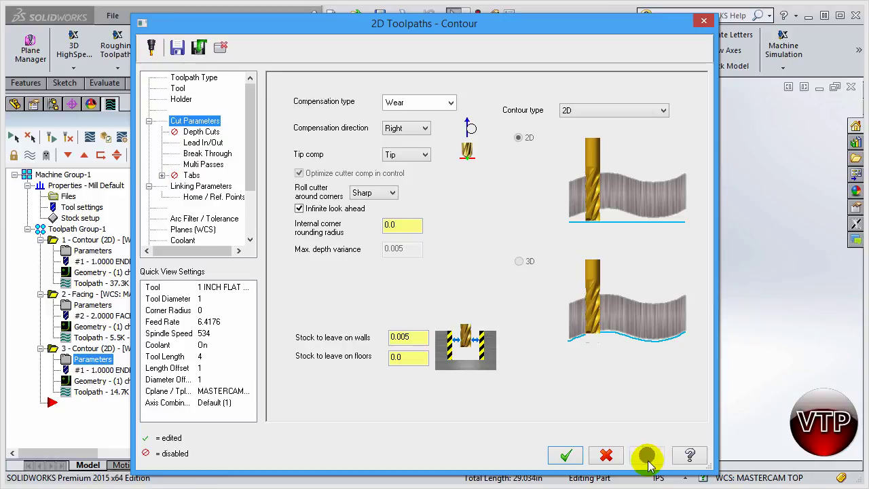
pyautogui.click(566, 455)
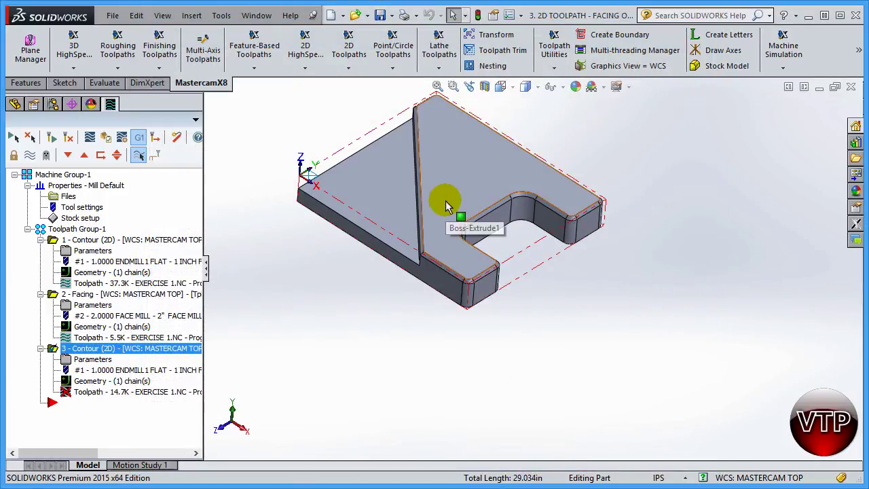
pyautogui.click(66, 139)
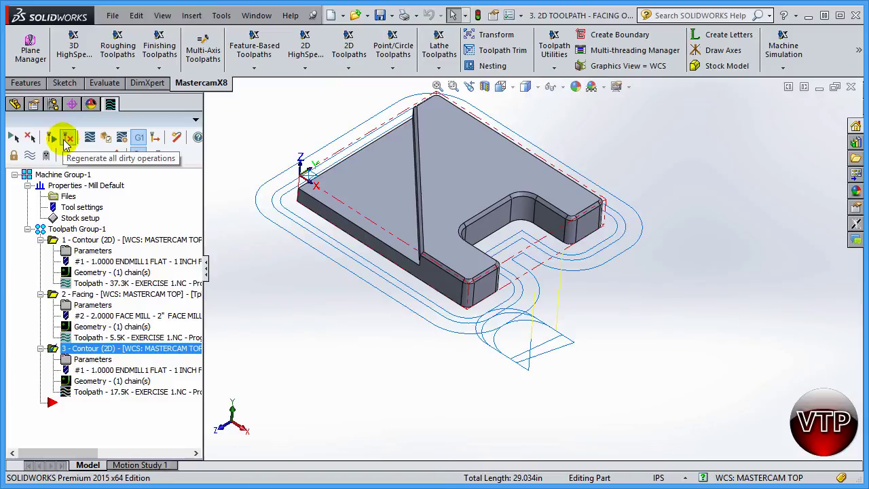